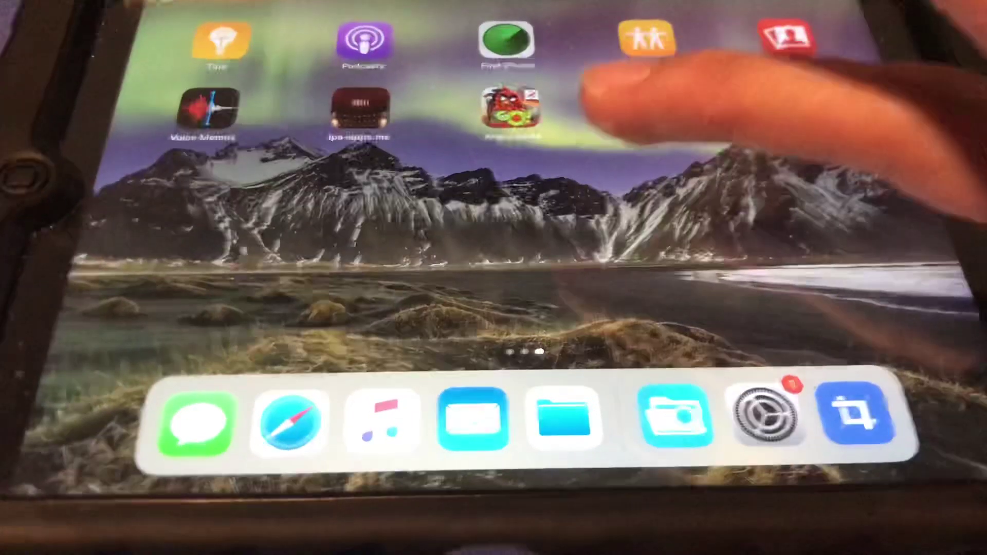
drag(617, 101, 888, 101)
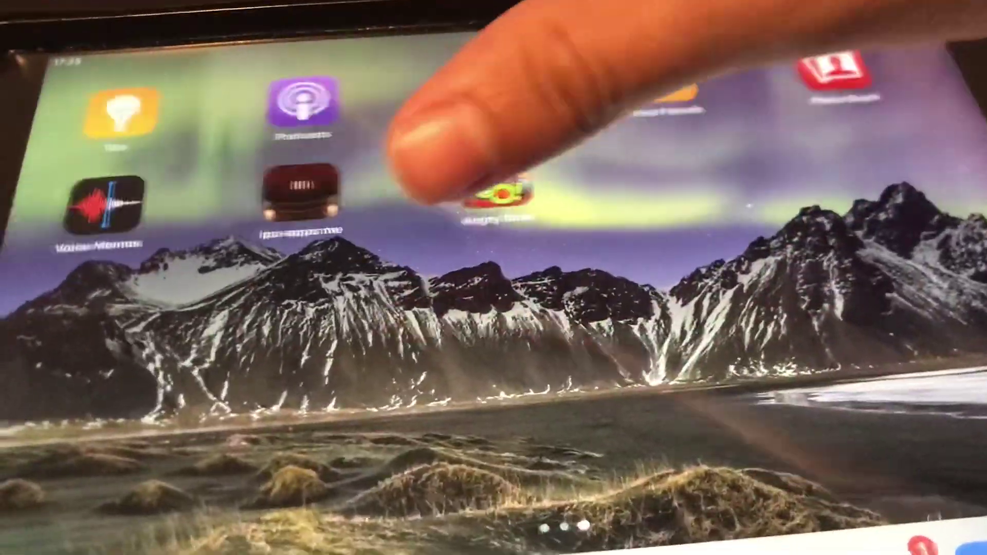
drag(308, 232, 772, 232)
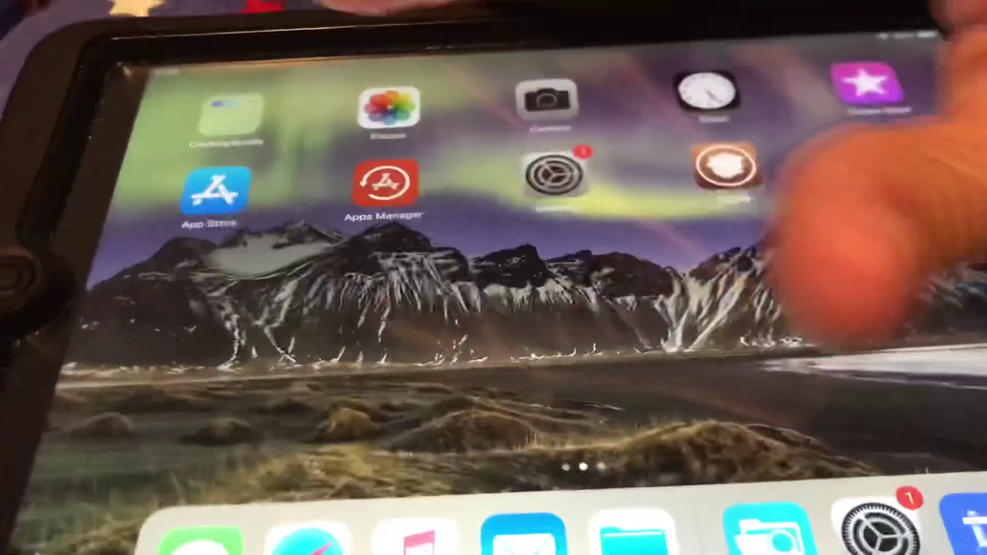